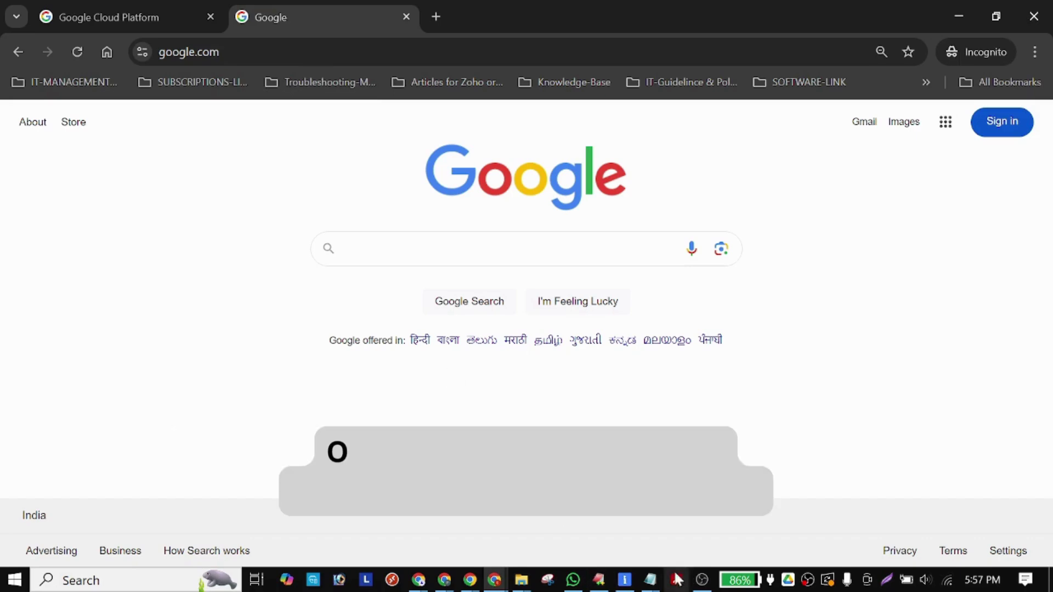
Bring up the step-by-step notes in Notepad and select the phrase 'Google Cloud Platform'
click(651, 580)
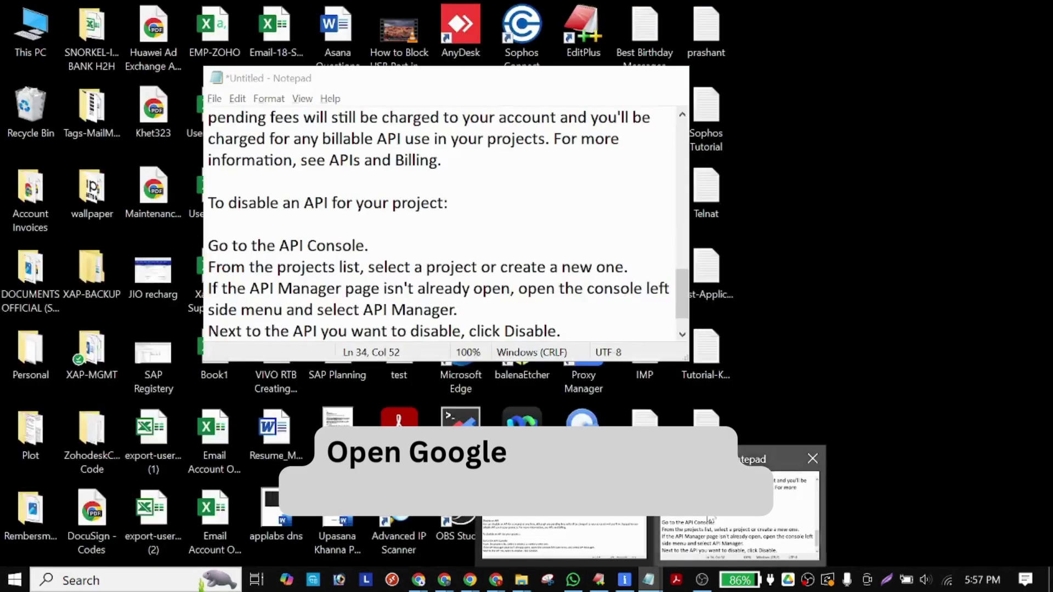
click(739, 519)
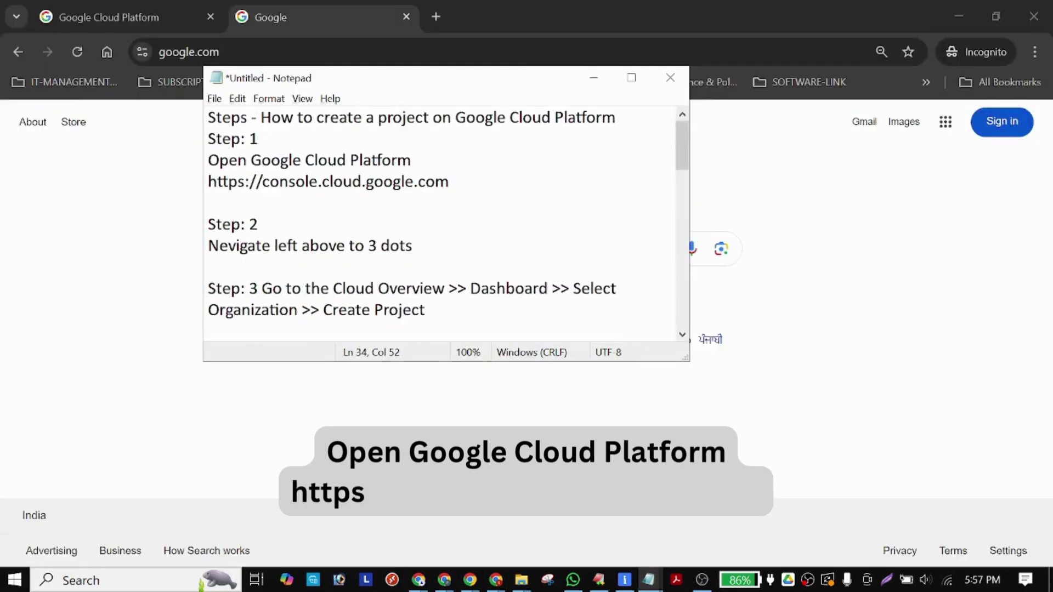
drag(261, 117, 257, 139)
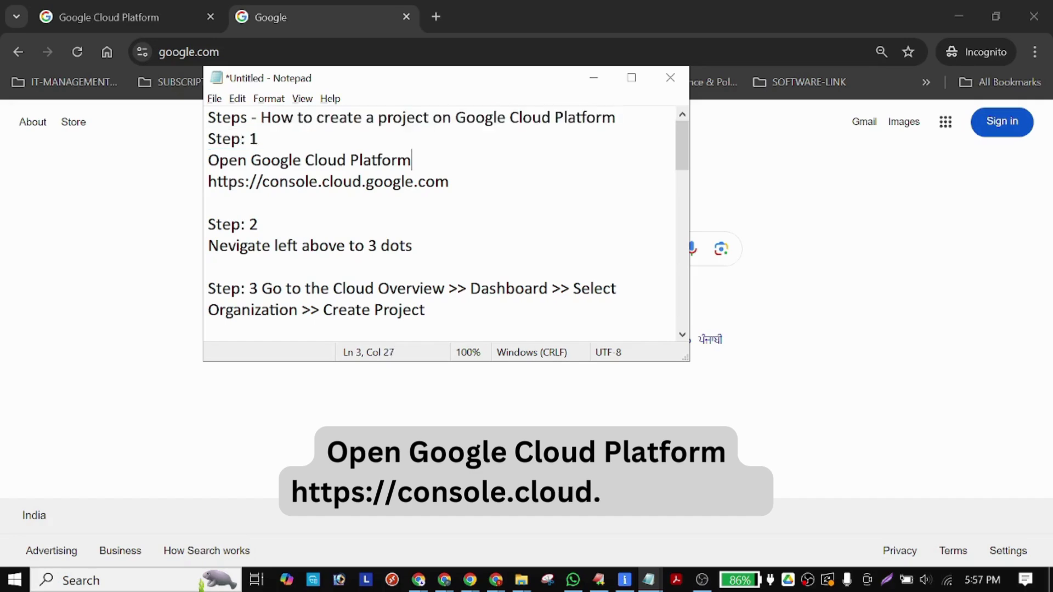
drag(412, 161, 251, 160)
key(ctrl+c)
Back in Chrome, search Google for 'google cloud platform console'
key(alt+Tab)
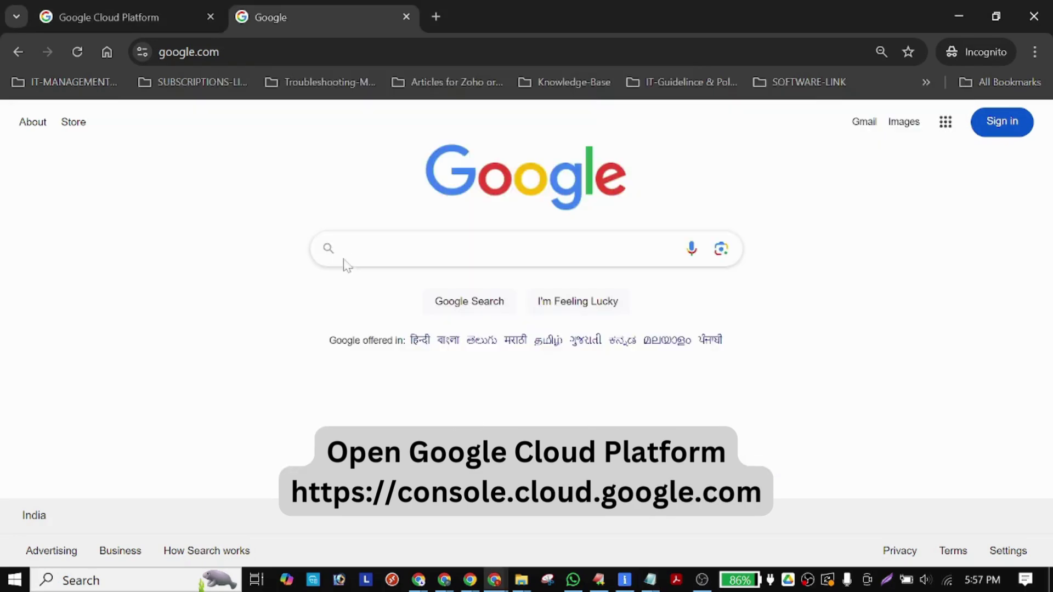
key(ctrl+v)
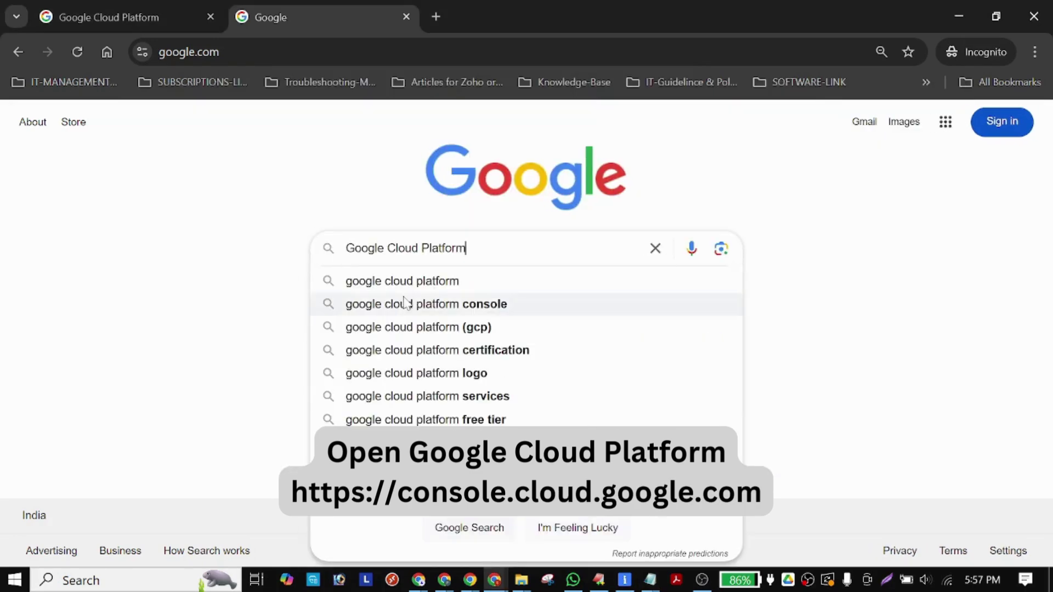
click(408, 303)
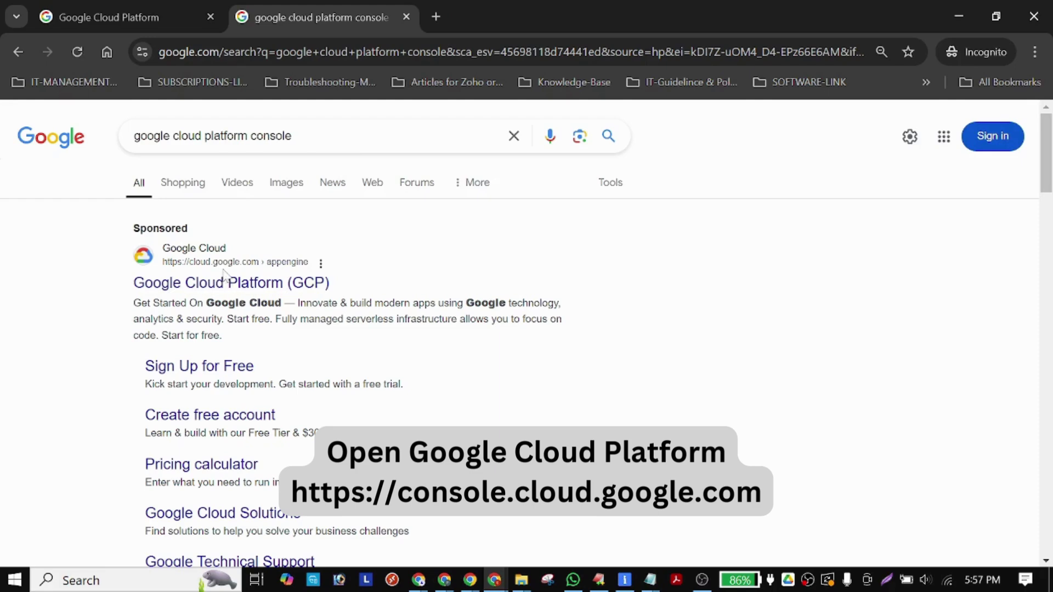
scroll(225, 290, down, 3)
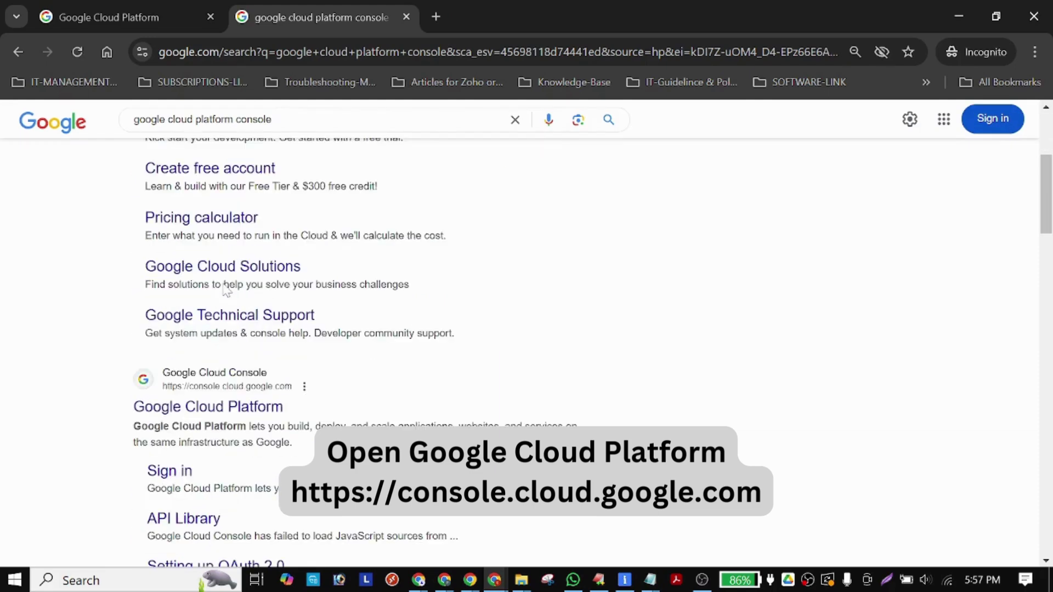
Sign in to Google Cloud Platform with the saved email, saved password and the SMS verification code
click(173, 405)
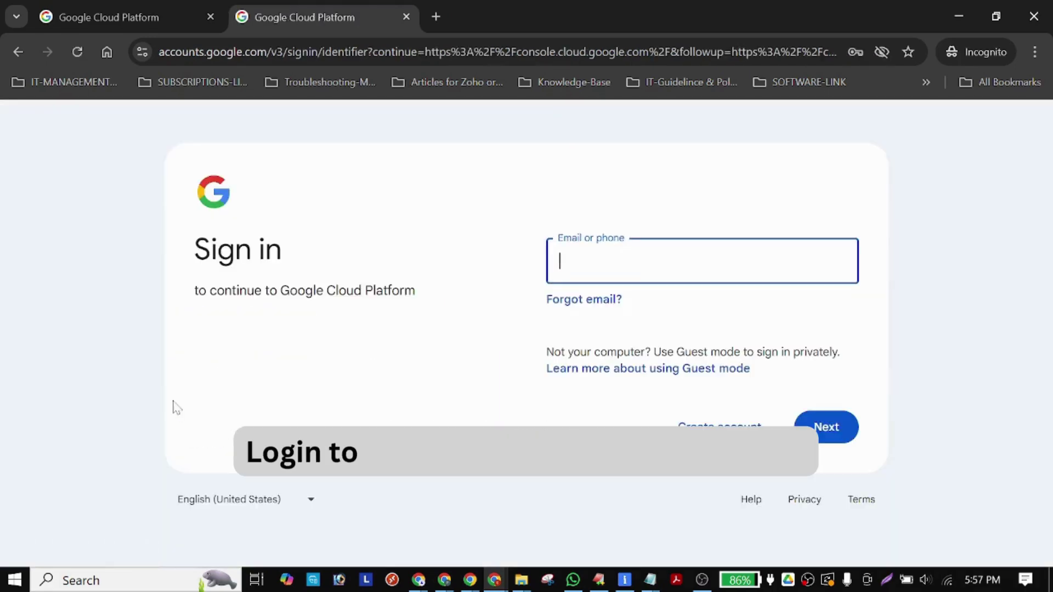
click(651, 264)
click(680, 305)
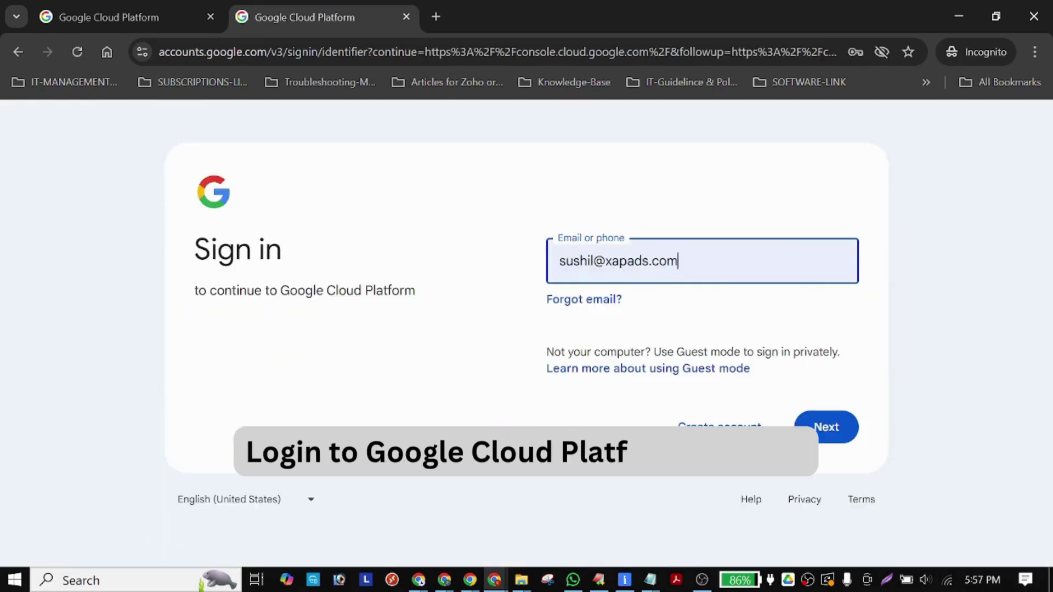
key(Return)
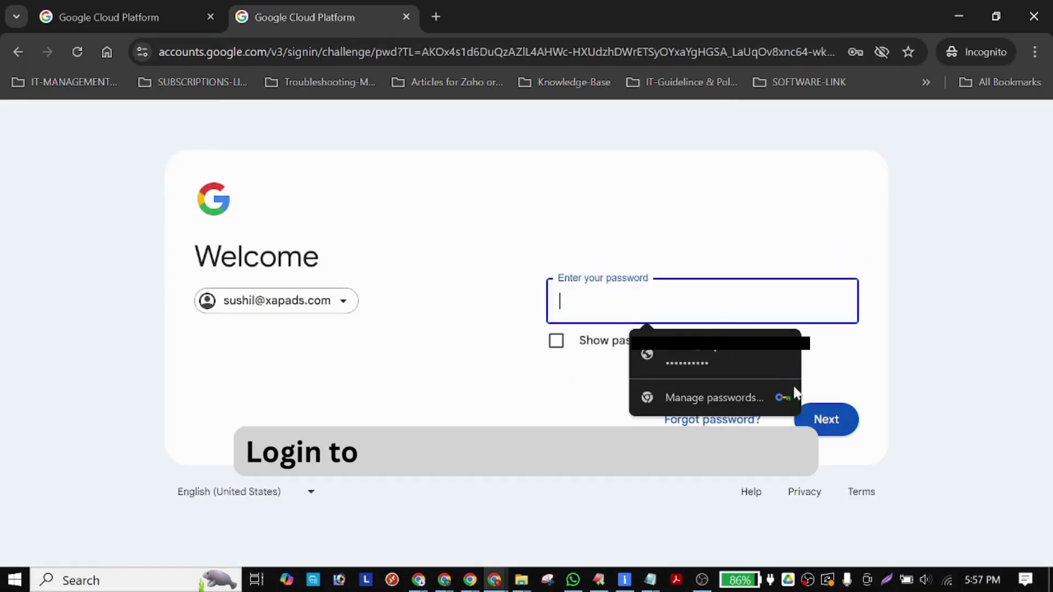
click(687, 362)
click(833, 427)
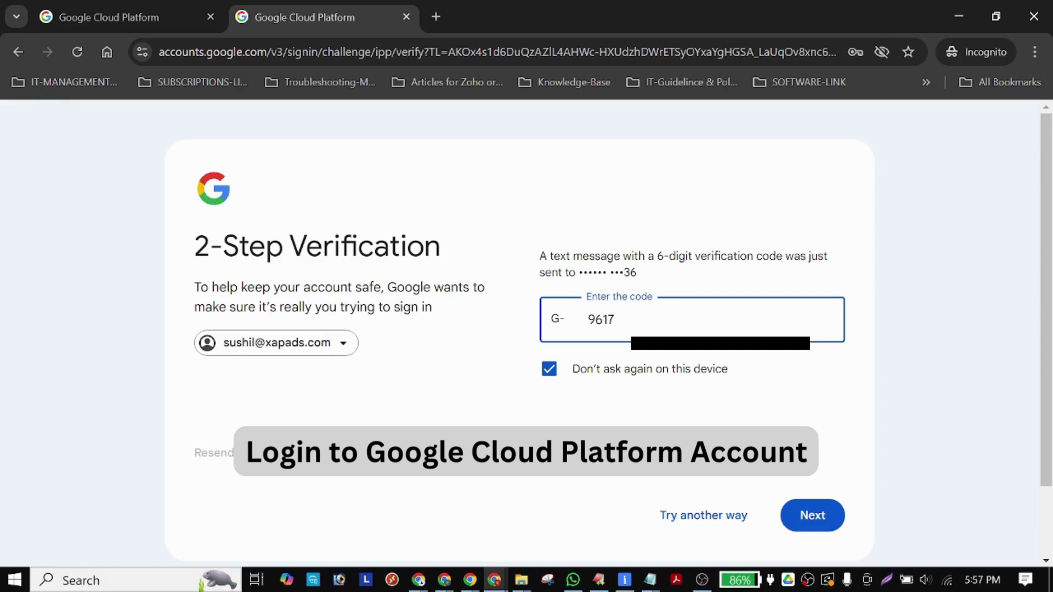
key(Return)
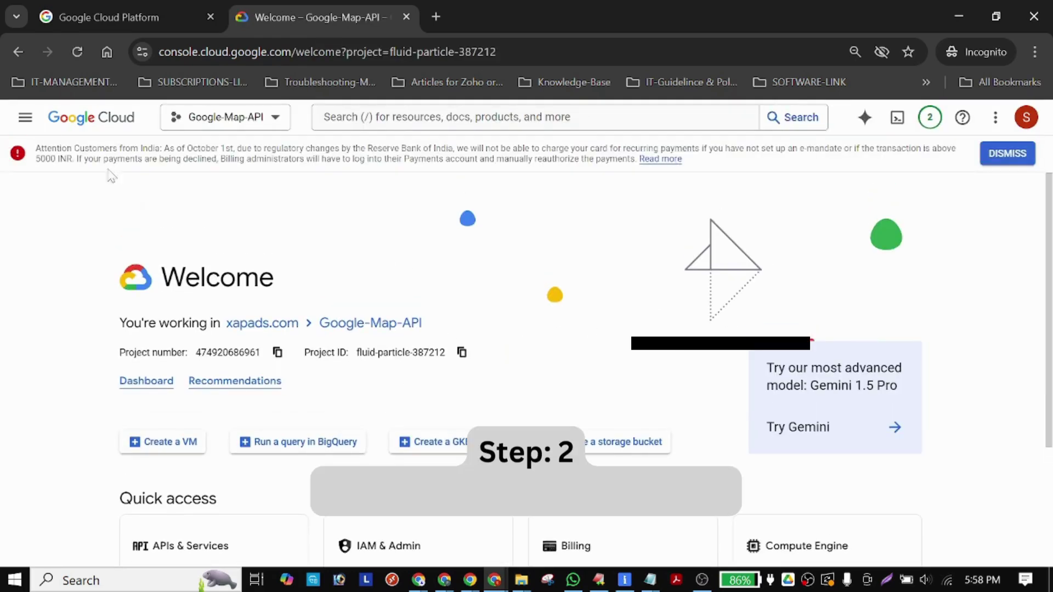
Switch the console to the xapads.com organization and show the main navigation menu
click(174, 124)
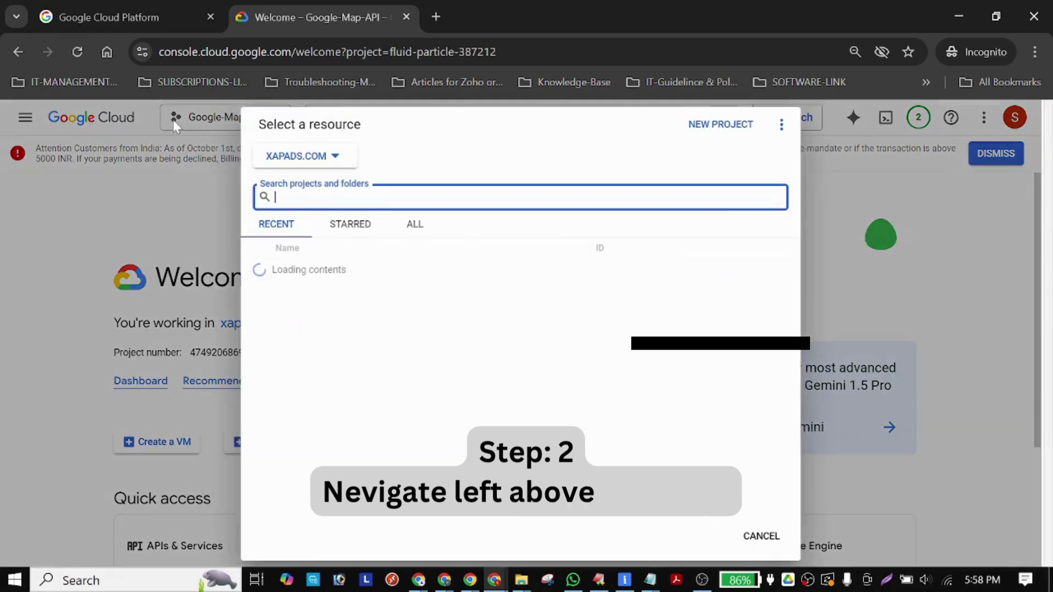
click(326, 294)
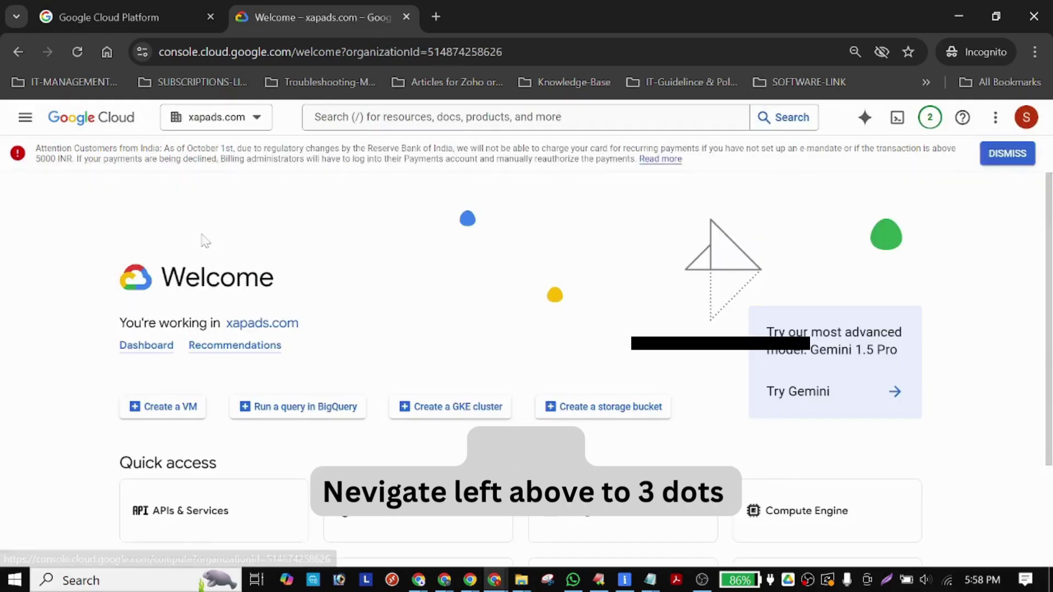
click(27, 124)
mouse_move(84, 158)
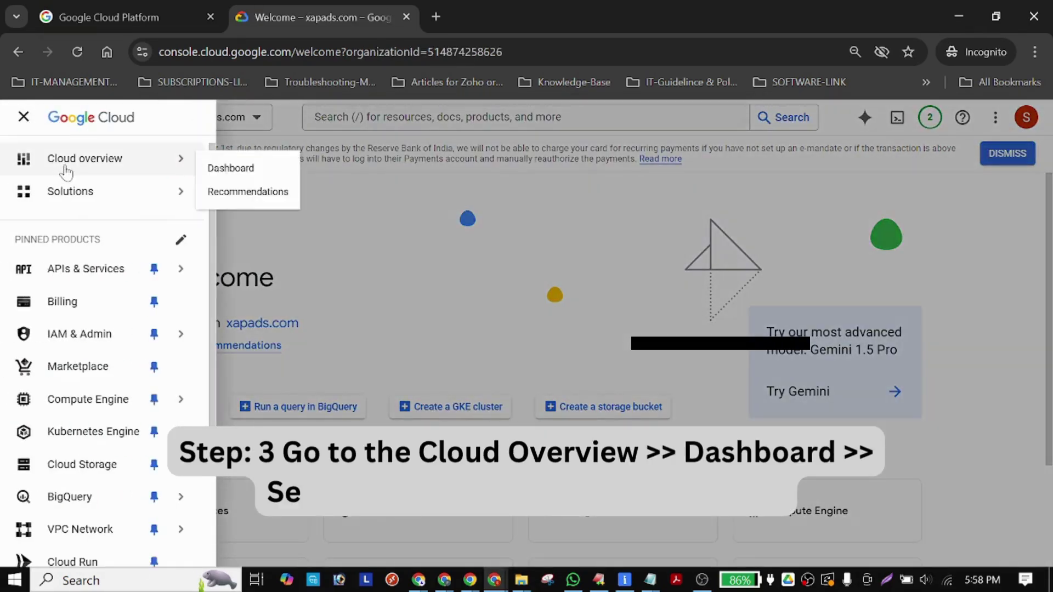
Go to the Cloud overview Dashboard and start a New Project under xapads.com
click(277, 170)
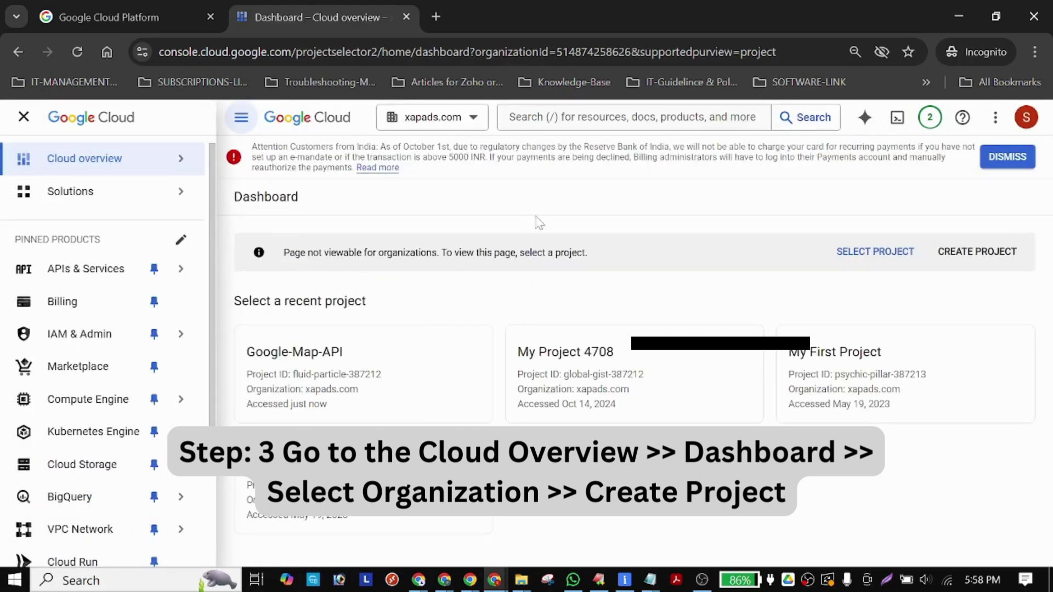
click(480, 119)
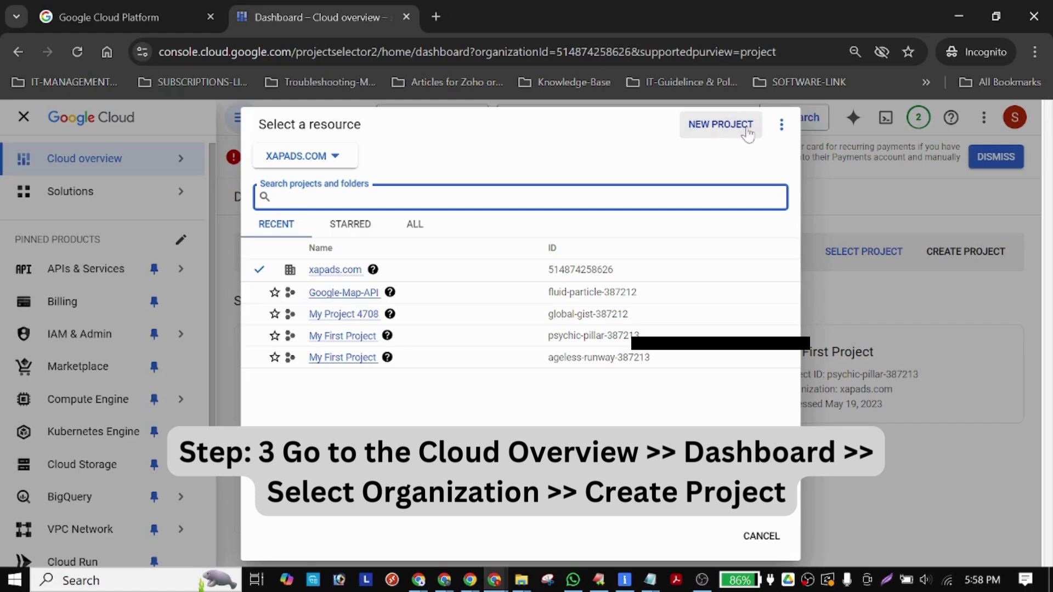
click(782, 126)
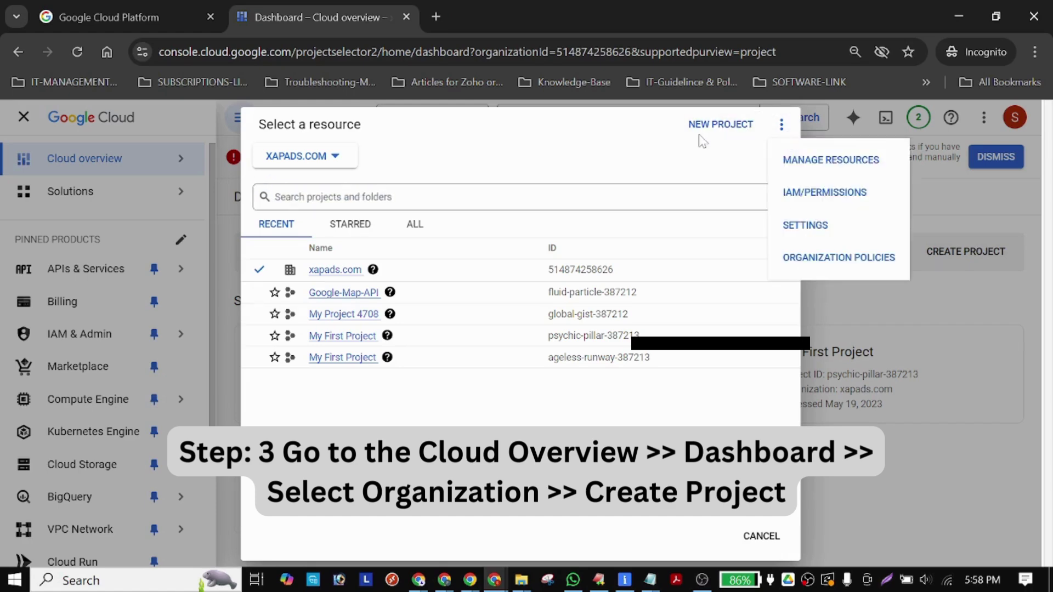
click(931, 176)
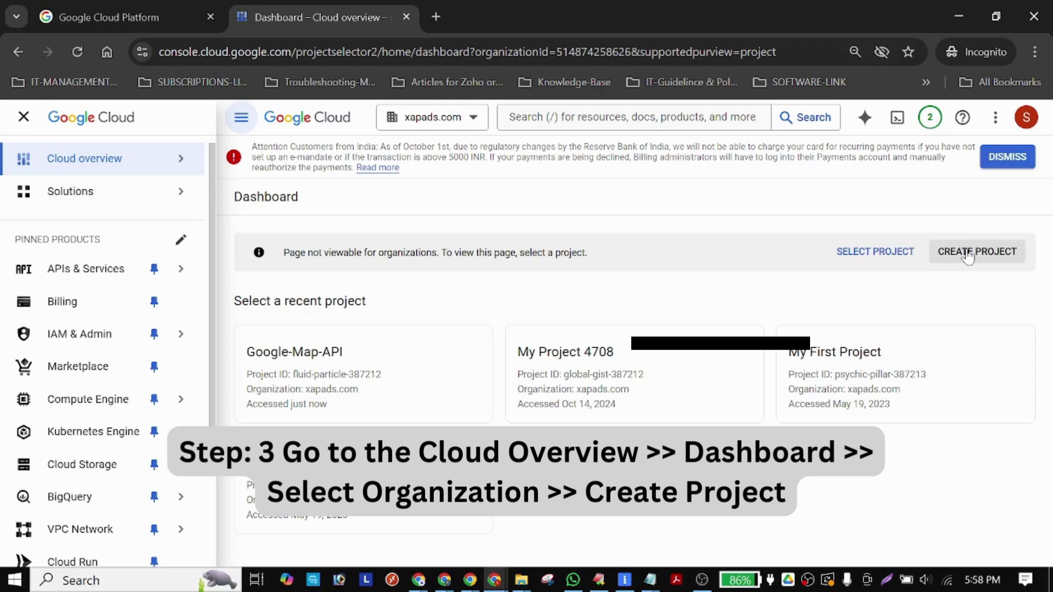
click(962, 253)
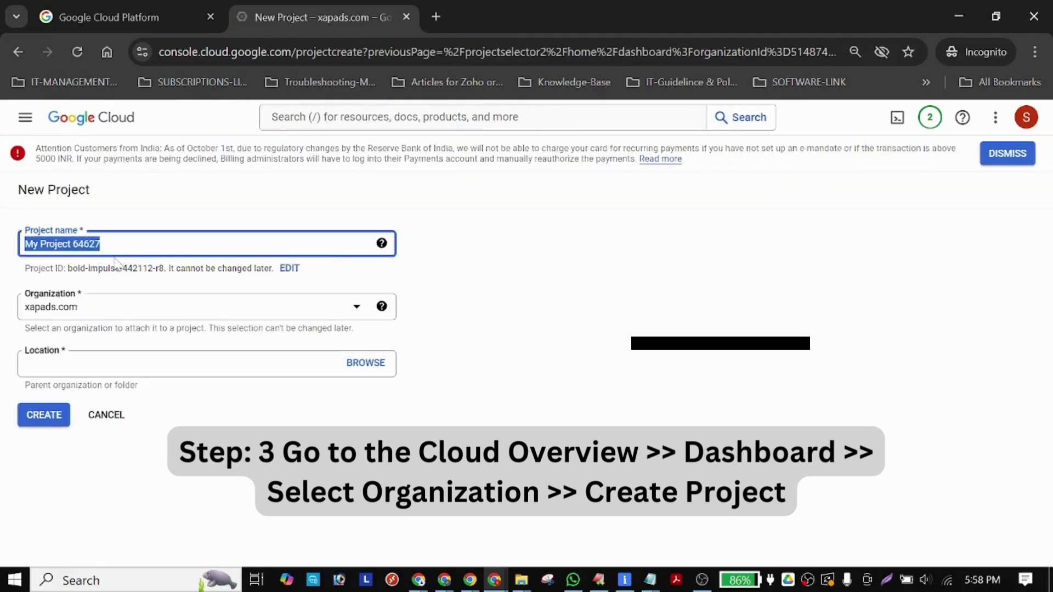